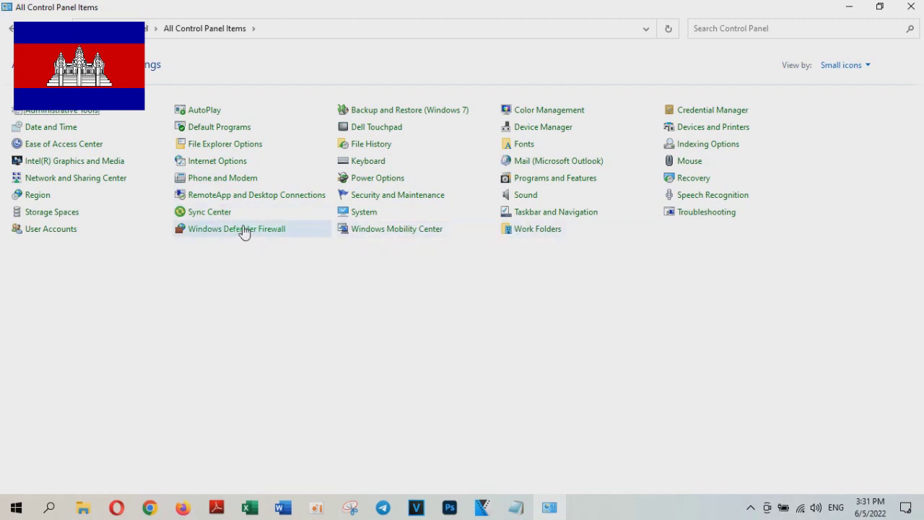
Restore the default cursor for Normal Select in the mouse properties and apply the change.
click(691, 161)
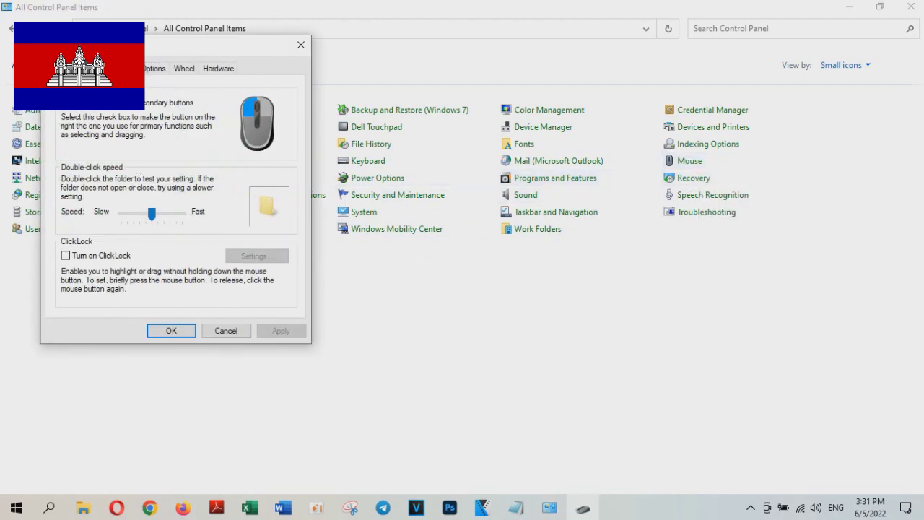
click(90, 68)
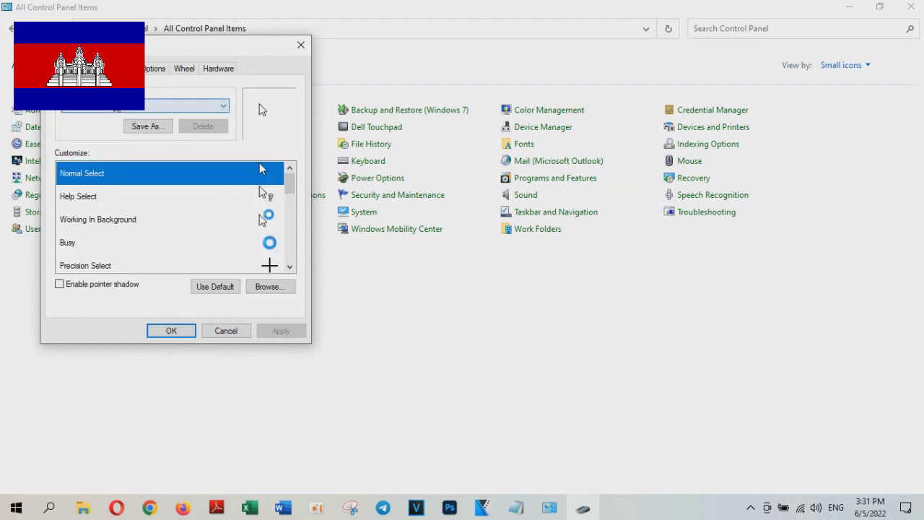
click(220, 288)
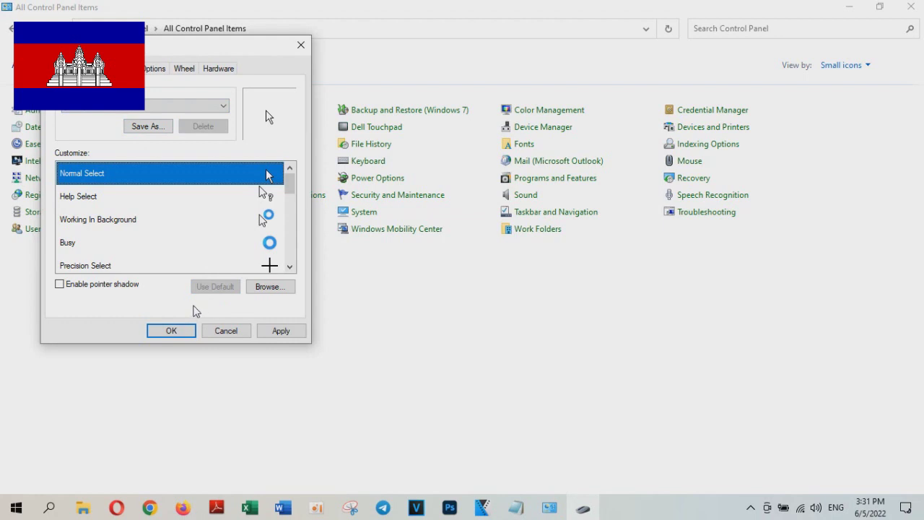
click(282, 331)
click(180, 329)
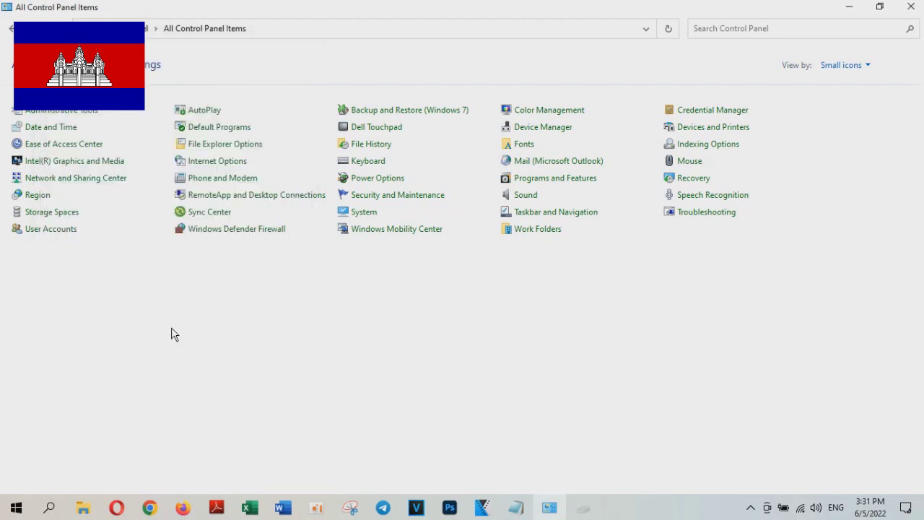
Reopen the mouse properties and try adjusting the pointer speed in the pointer options.
click(685, 162)
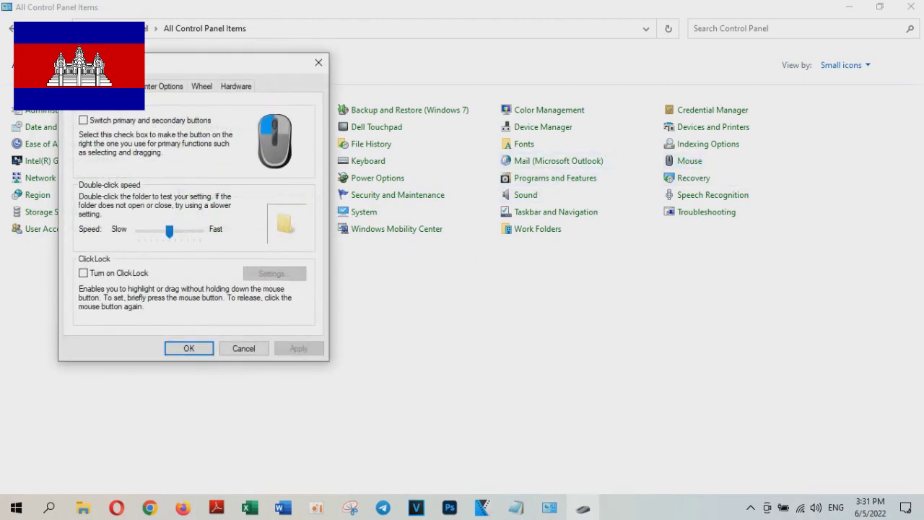
key(ctrl+Tab)
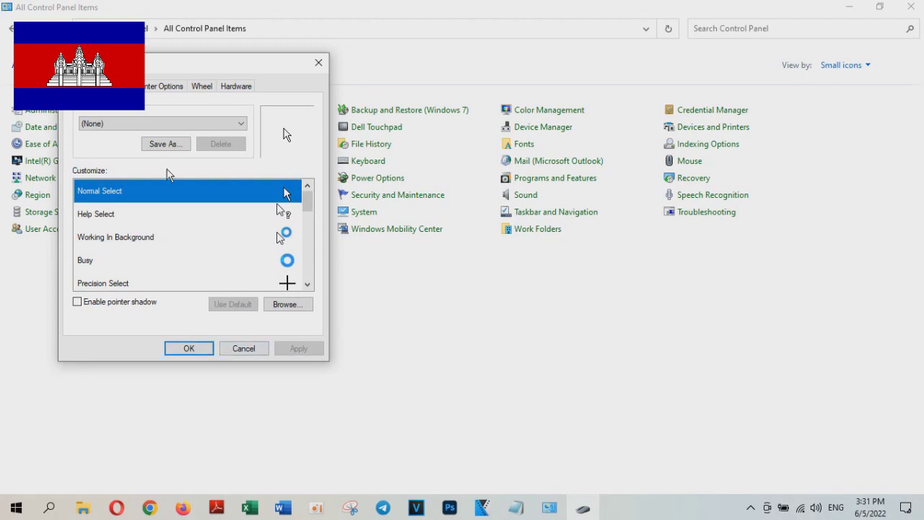
click(148, 87)
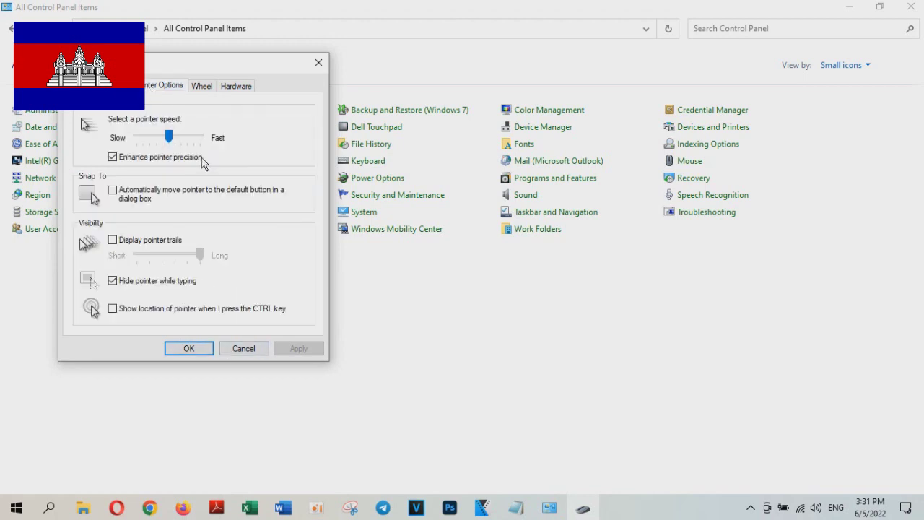
mouse_move(168, 134)
mouse_down()
mouse_move(155, 134)
mouse_move(169, 139)
mouse_up()
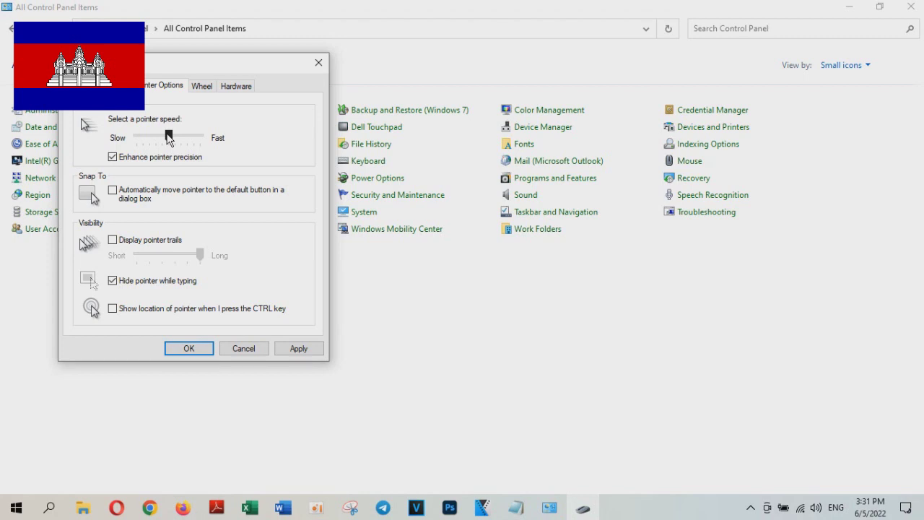
drag(170, 137, 178, 137)
Review the mouse's wheel scrolling settings and its list of hardware devices.
click(201, 91)
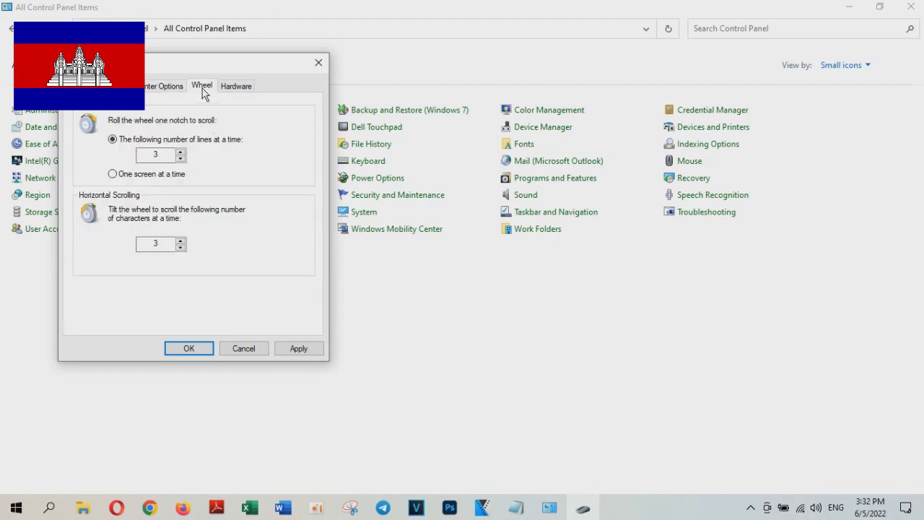
click(228, 87)
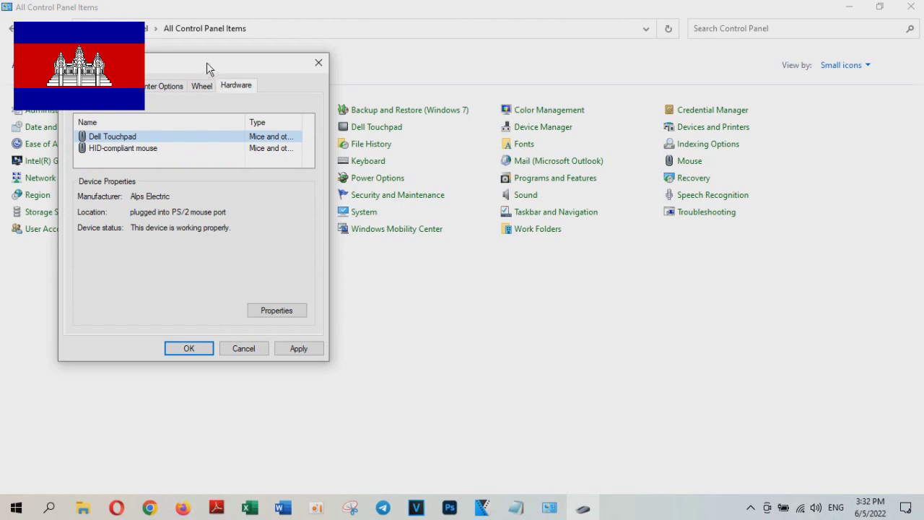
key(Escape)
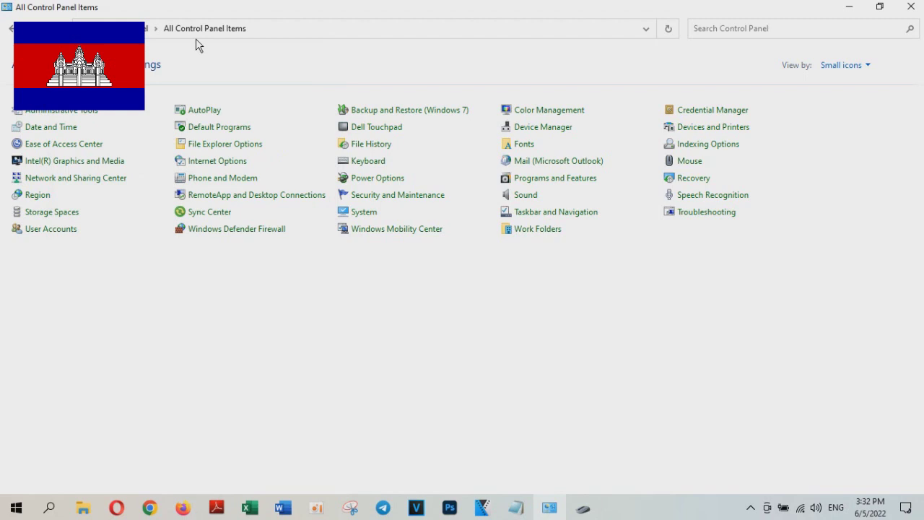
click(584, 506)
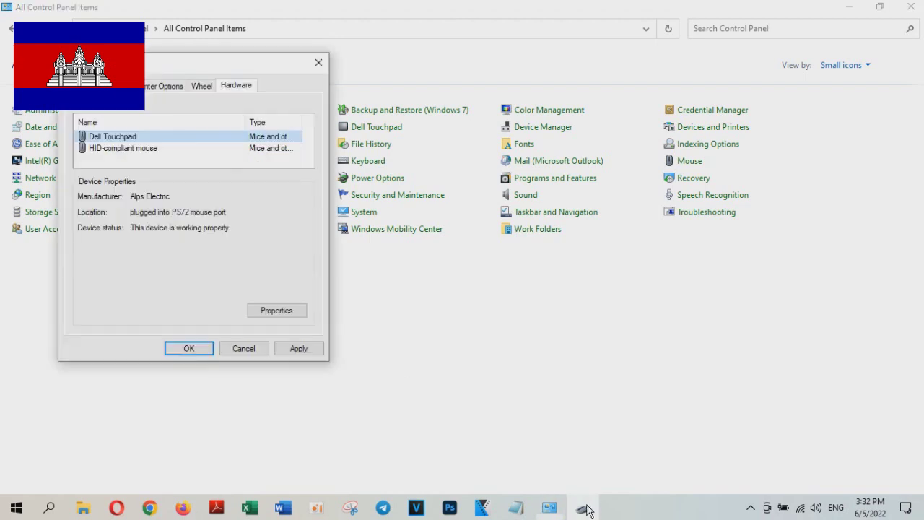
Try out the pointer speed and pointer shadow settings, and close the mouse properties without applying them.
click(164, 88)
drag(162, 131, 165, 131)
click(123, 86)
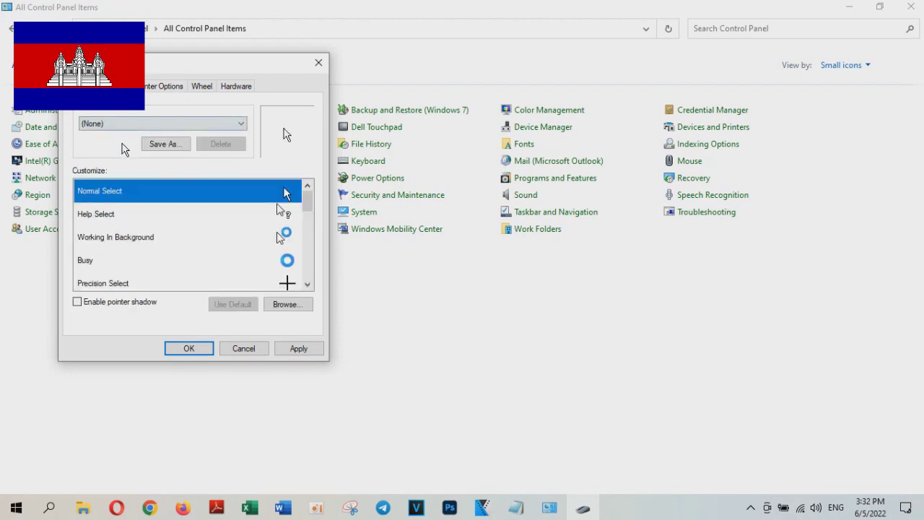
click(106, 303)
click(78, 303)
click(316, 62)
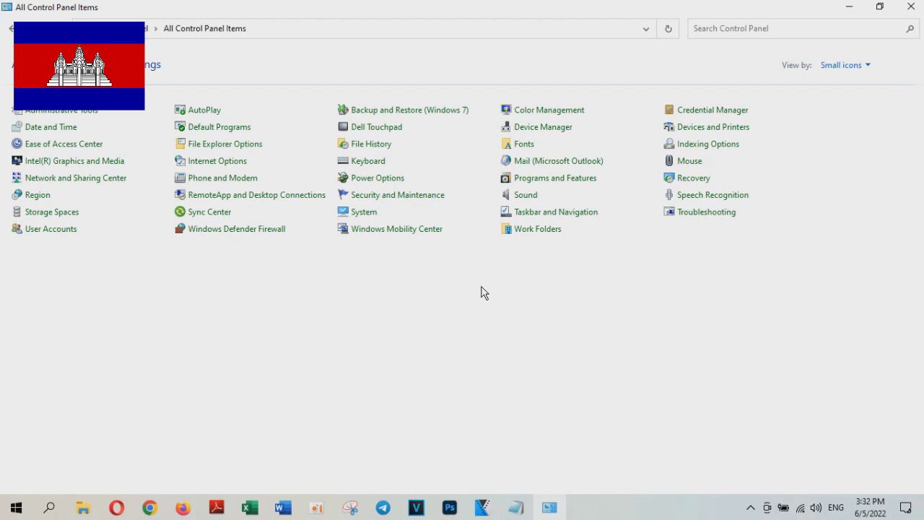
Search Windows for "device manager" and open Device Manager.
click(50, 508)
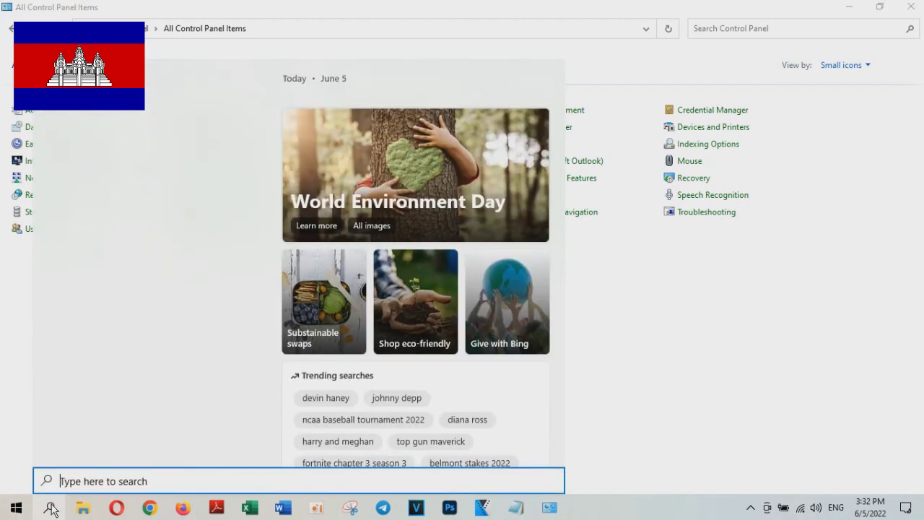
text(de)
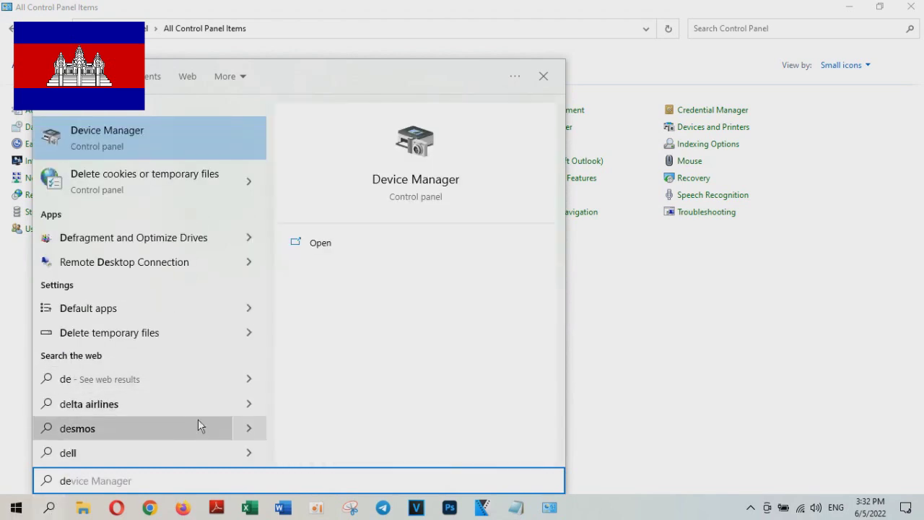
text(vi)
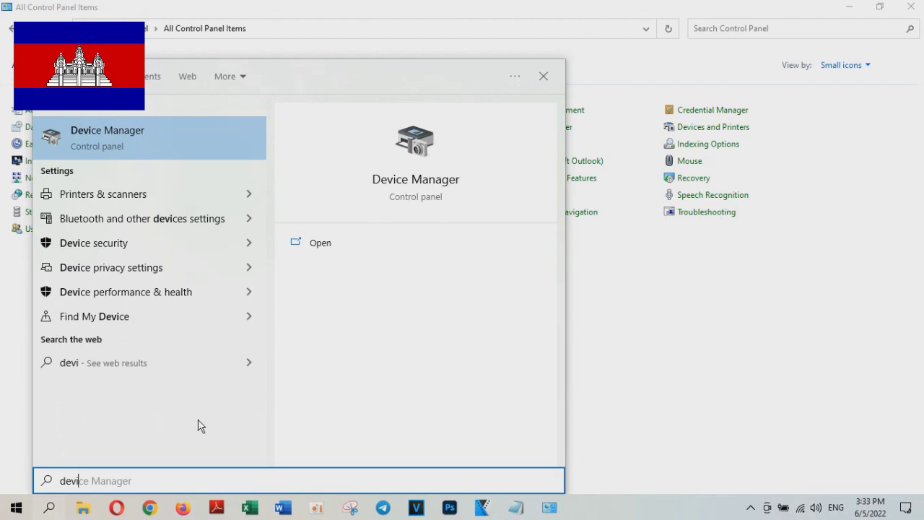
text(ce)
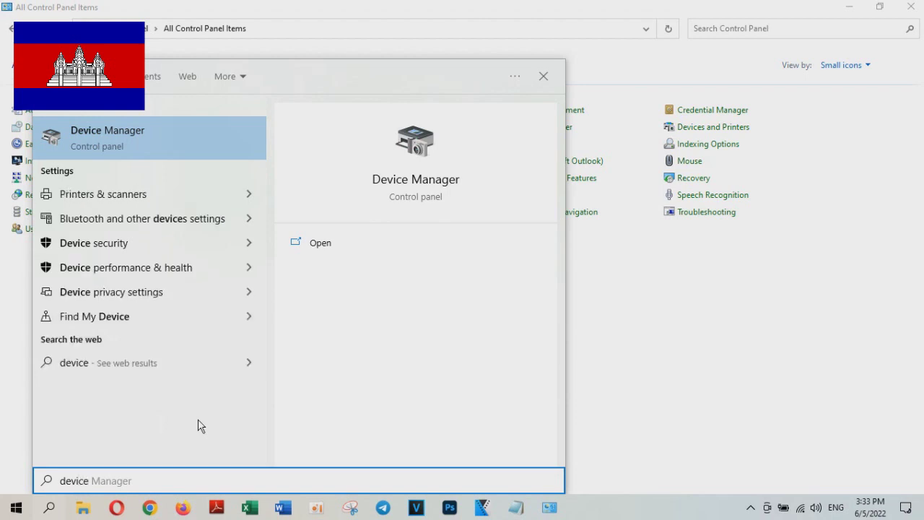
text( ma)
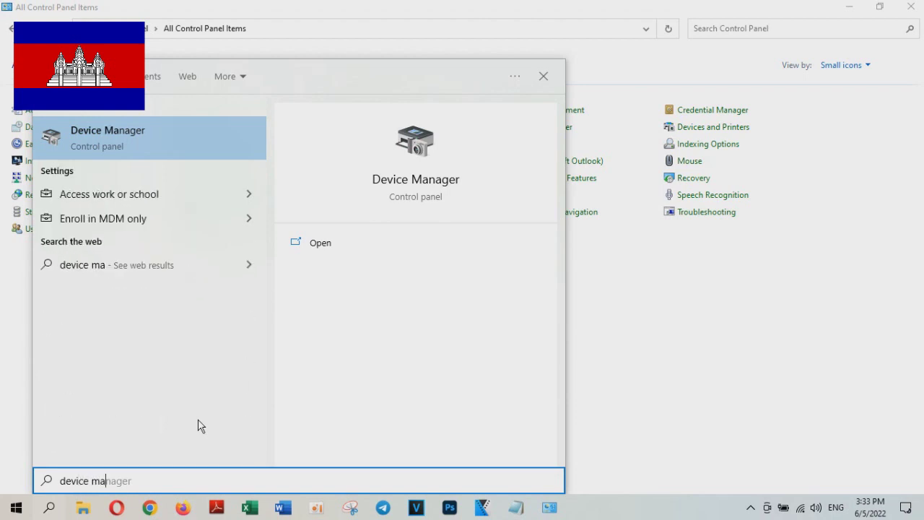
text(nager)
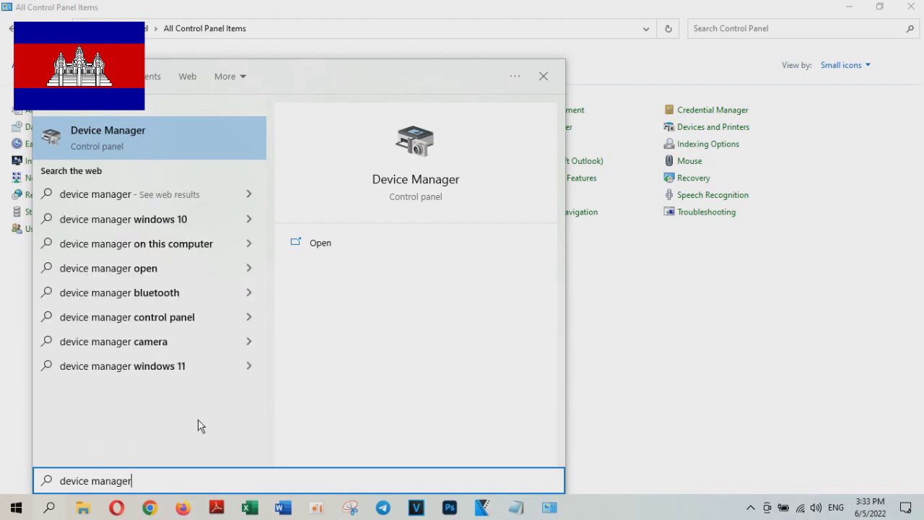
click(181, 150)
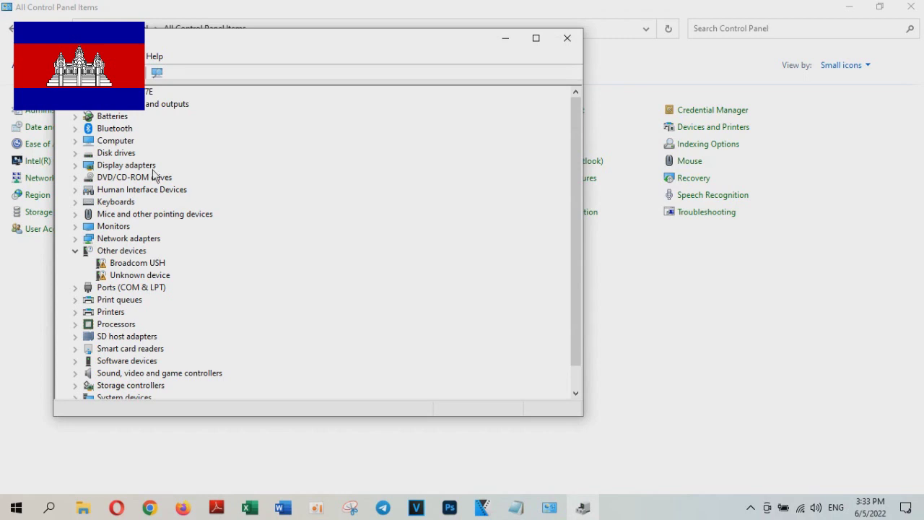
click(543, 38)
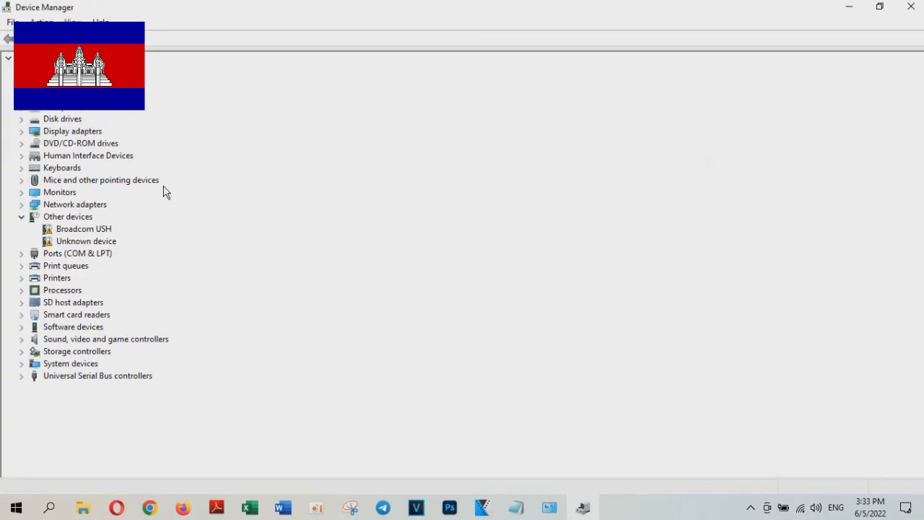
click(879, 7)
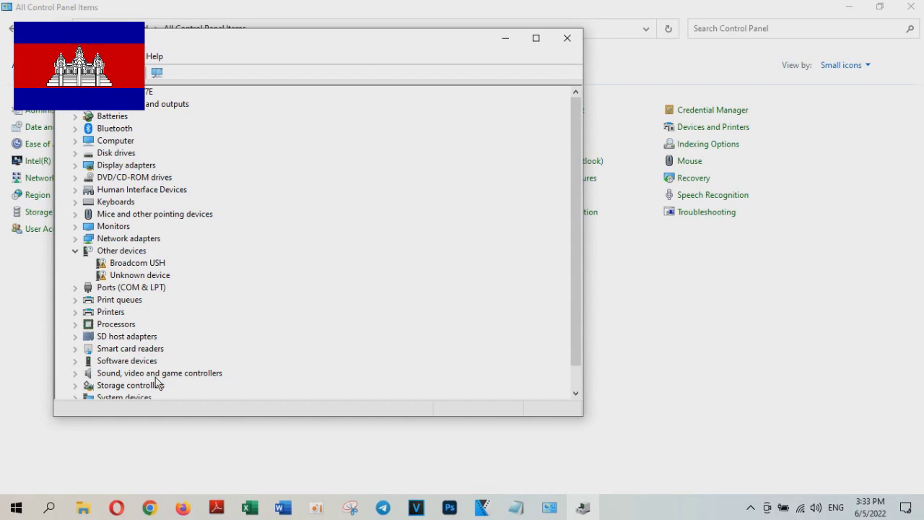
Examine the Dell Touchpad's general, driver, details, events and resources properties under Mice and other pointing devices.
click(76, 214)
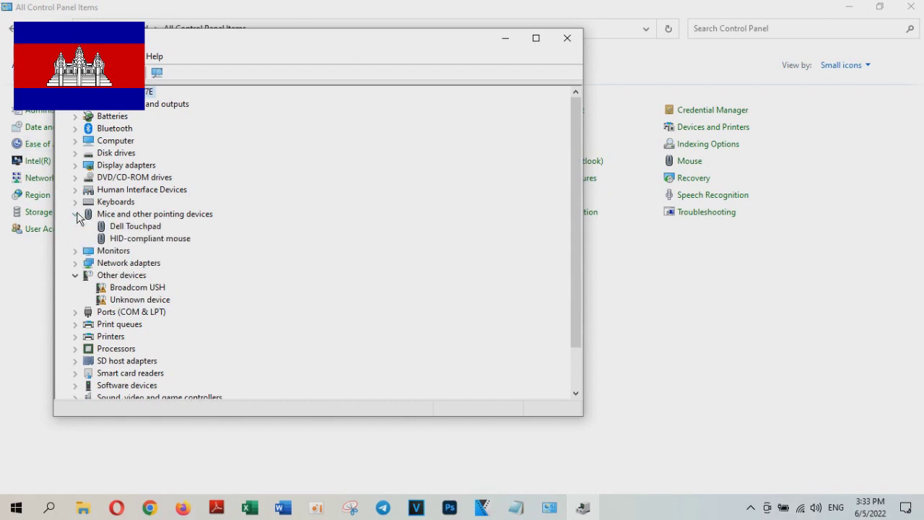
right_click(148, 229)
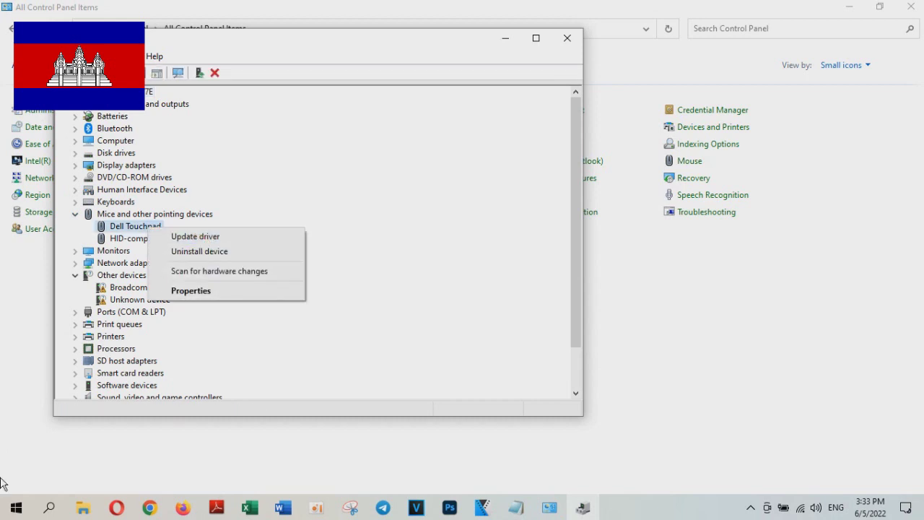
click(204, 292)
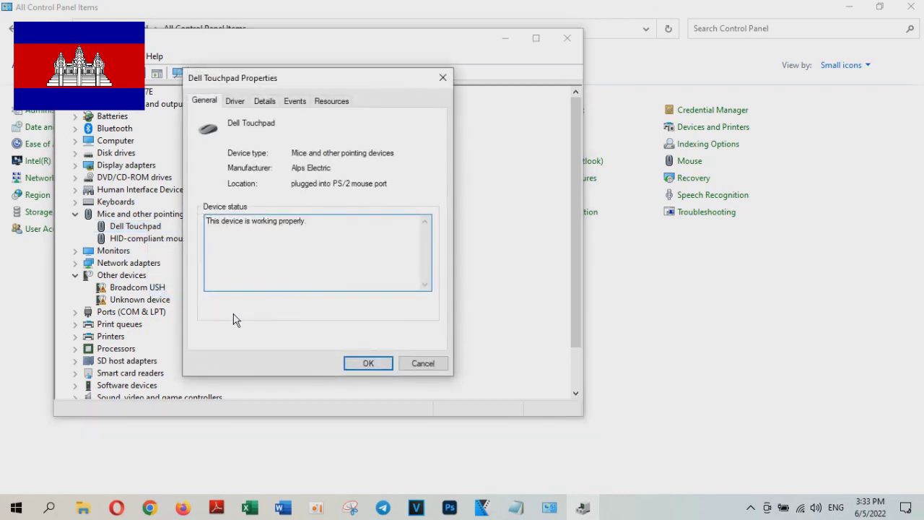
click(237, 103)
click(261, 103)
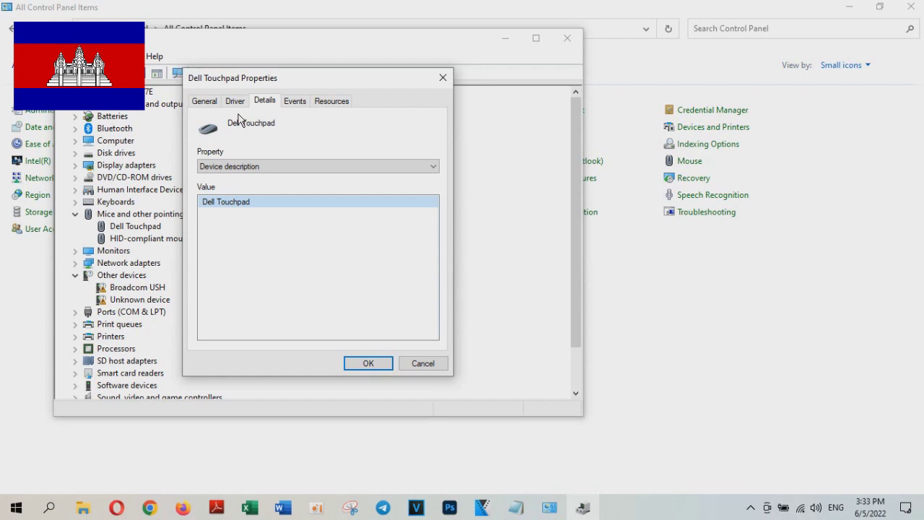
click(235, 102)
click(203, 102)
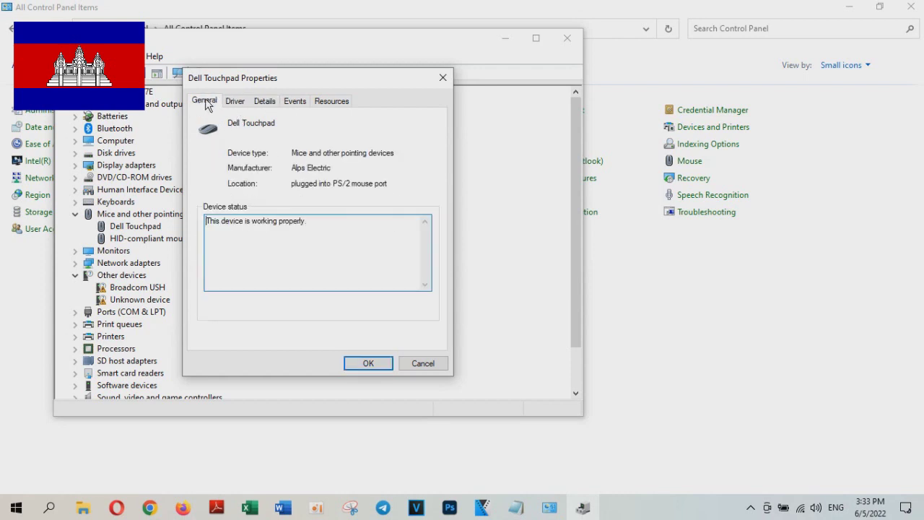
click(274, 108)
click(300, 106)
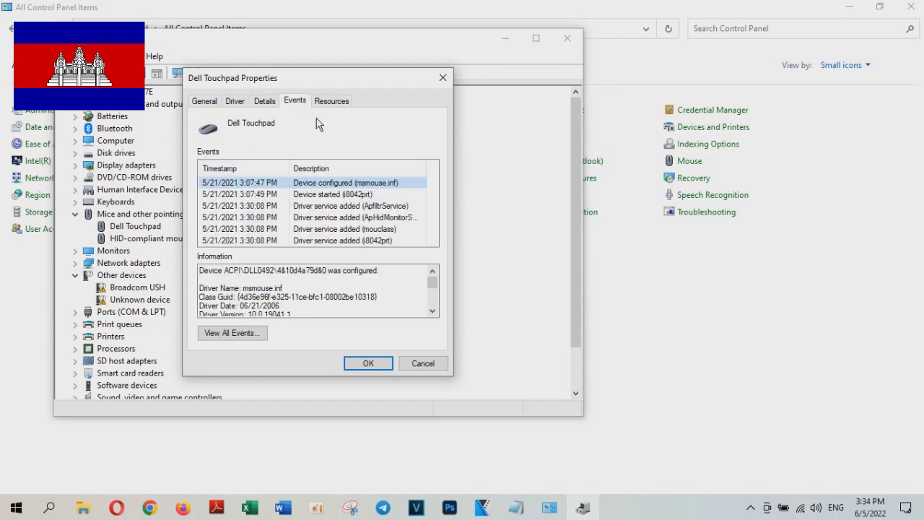
click(332, 103)
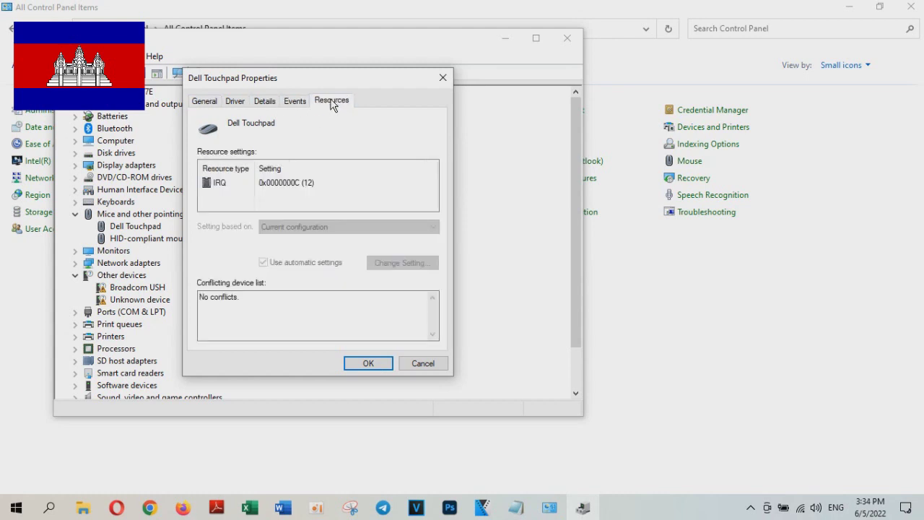
drag(391, 80, 750, 63)
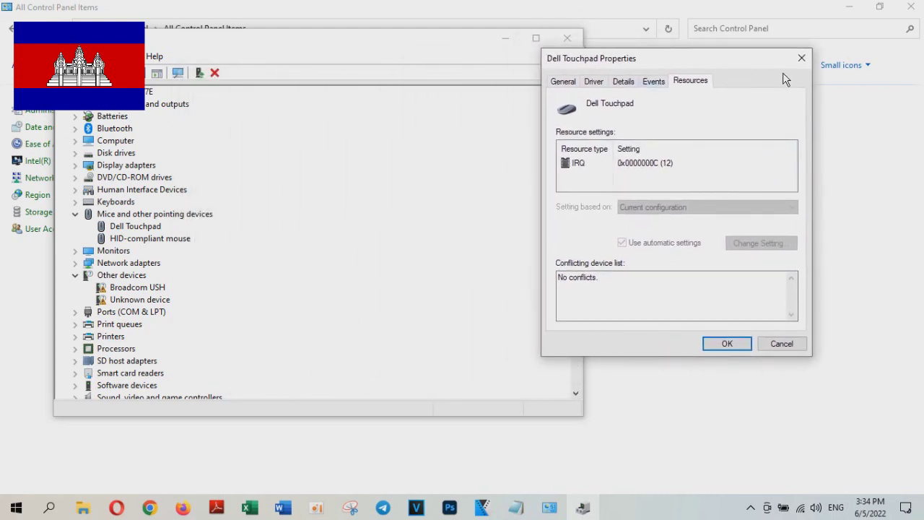
click(800, 58)
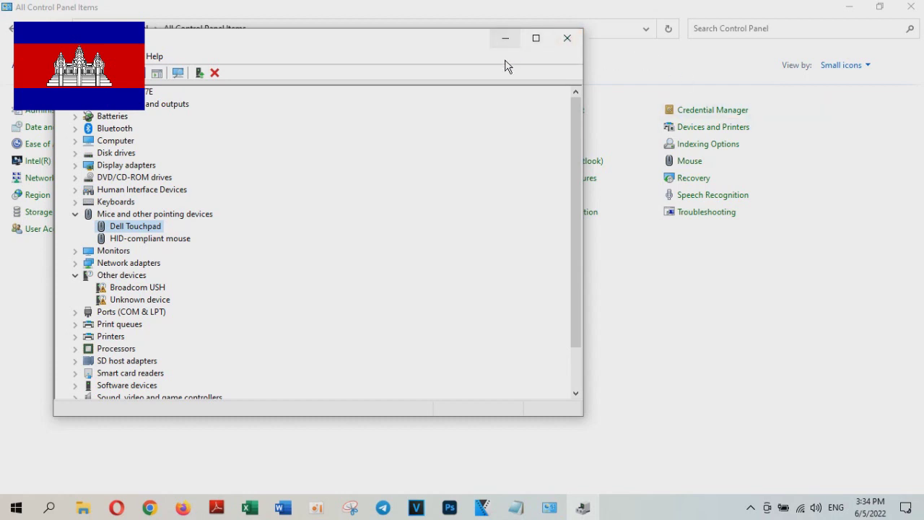
Close Device Manager and Control Panel, and refresh the desktop.
right_click(171, 241)
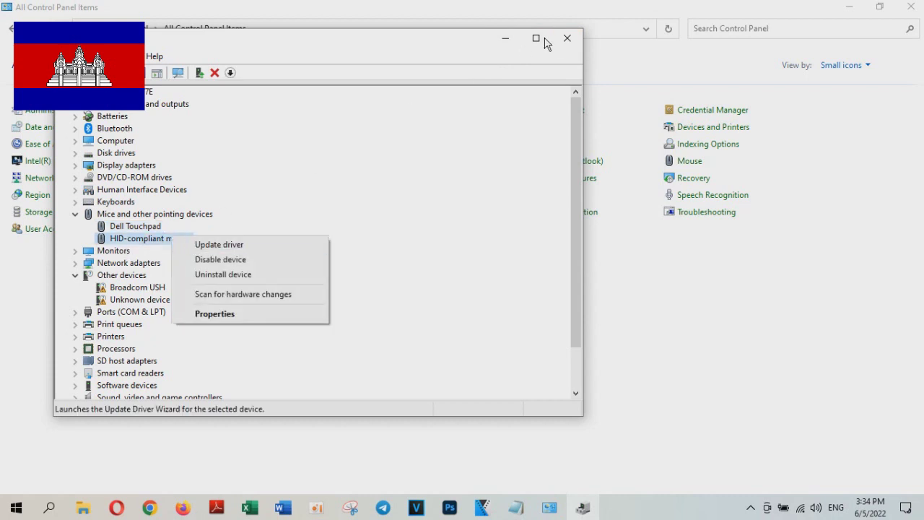
click(566, 39)
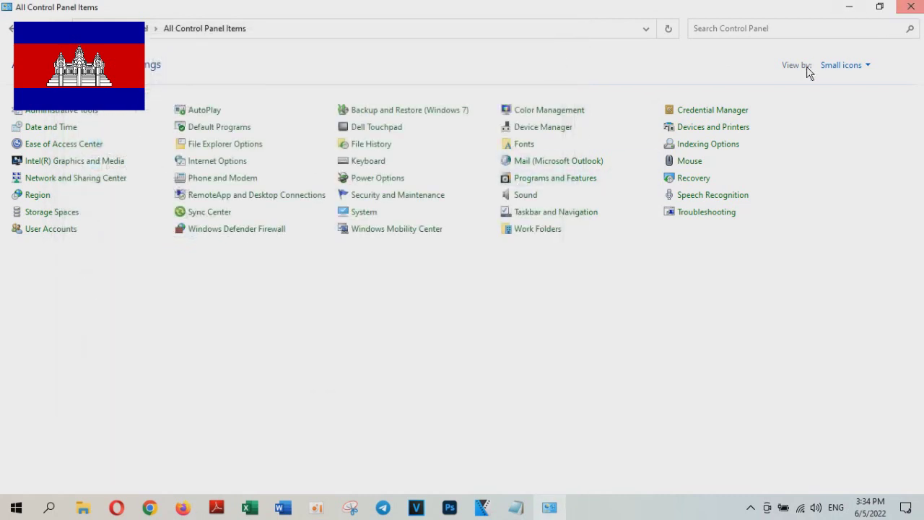
click(868, 69)
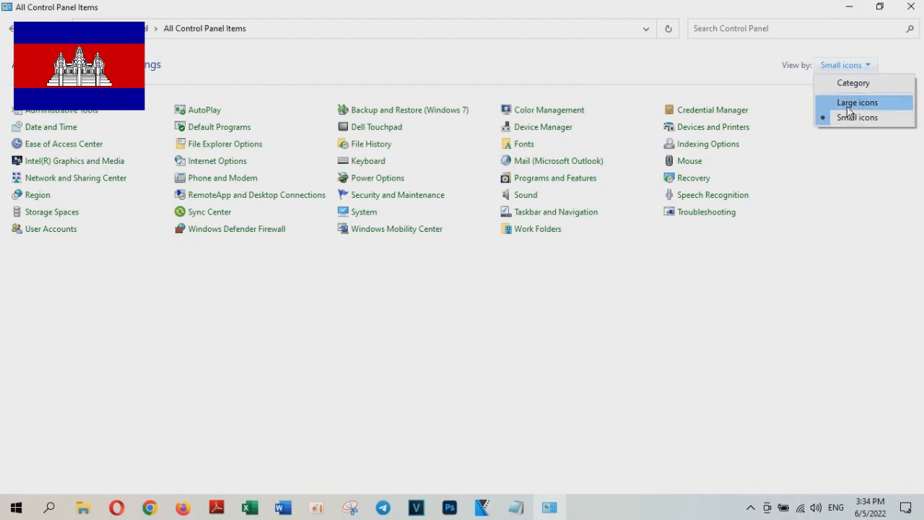
click(911, 7)
click(911, 6)
right_click(396, 224)
click(439, 275)
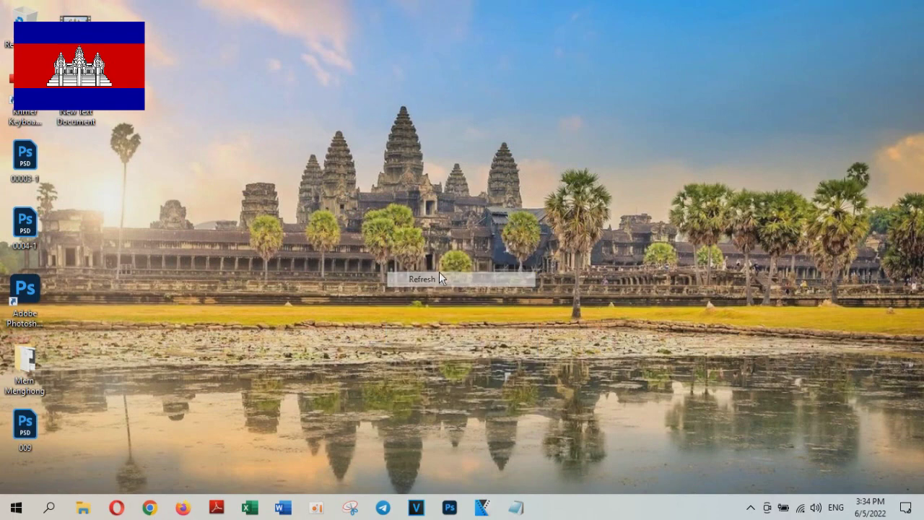
click(317, 508)
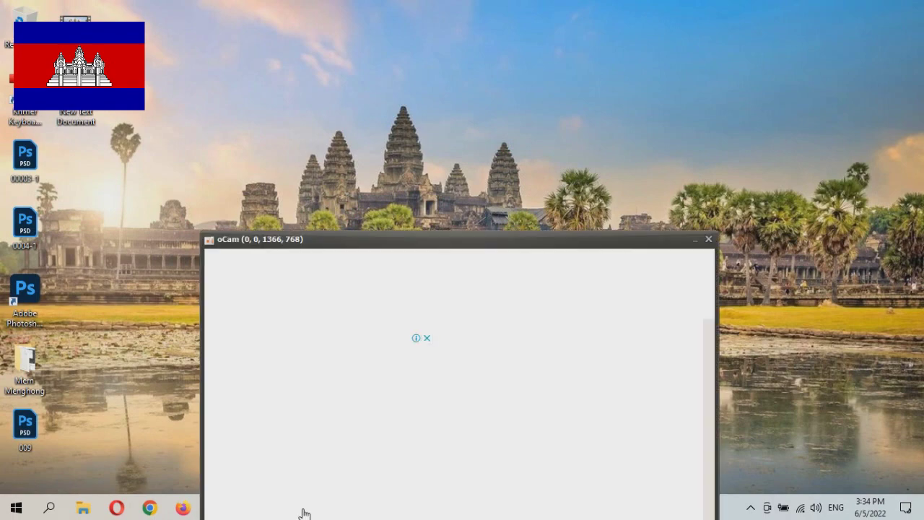